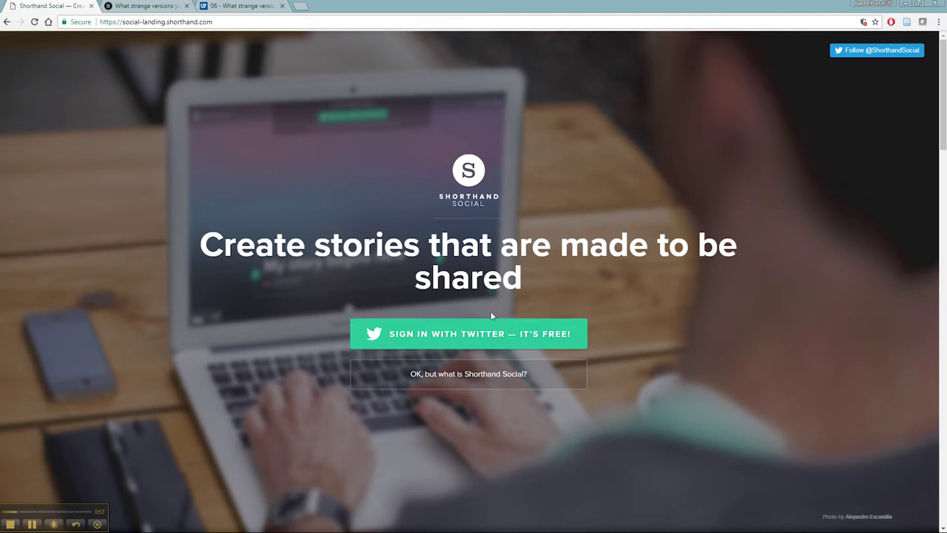
Sign in with Twitter to see the published Stetson Law Online story under Your Stories.
left_click(488, 338)
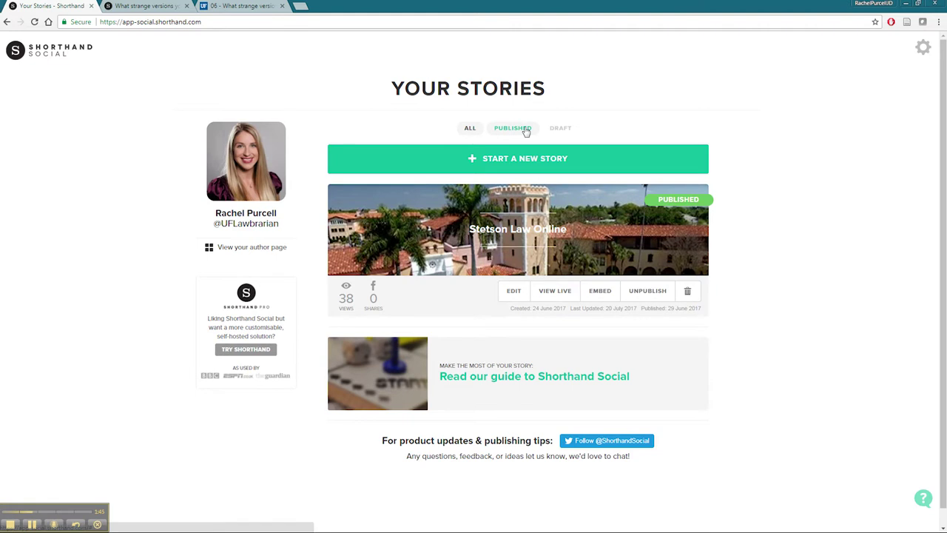
Open Stetson Law Online in the editor and view its live version in a new tab.
left_click(625, 217)
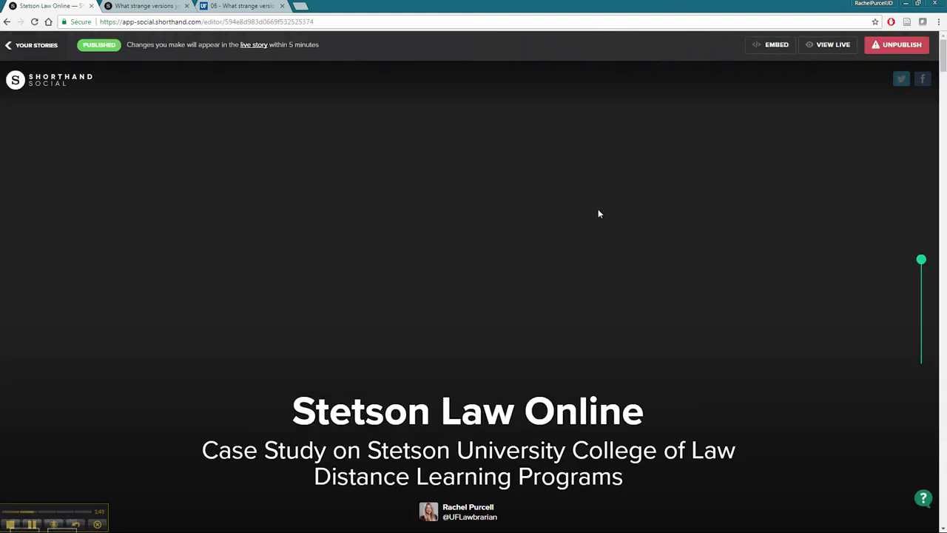
scroll(772, 182, "down", 3)
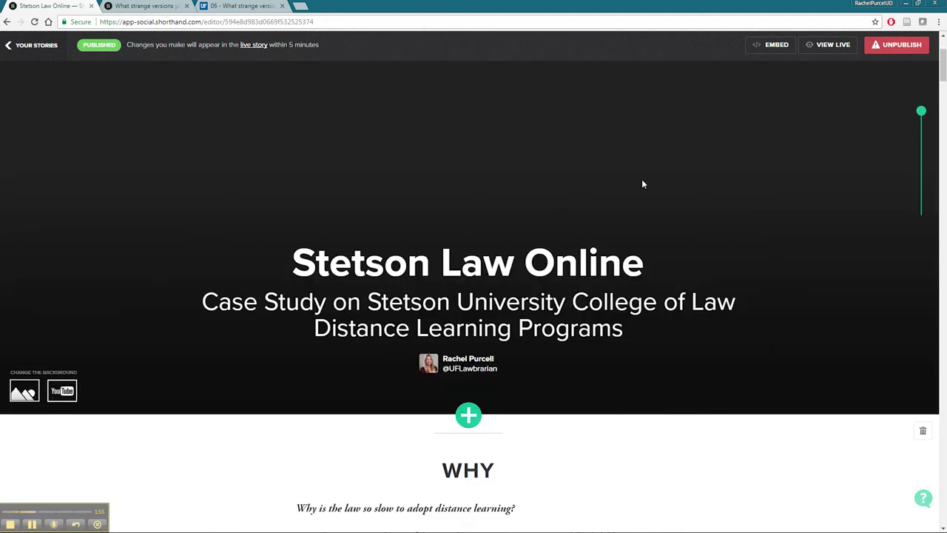
scroll(795, 162, "down", 3)
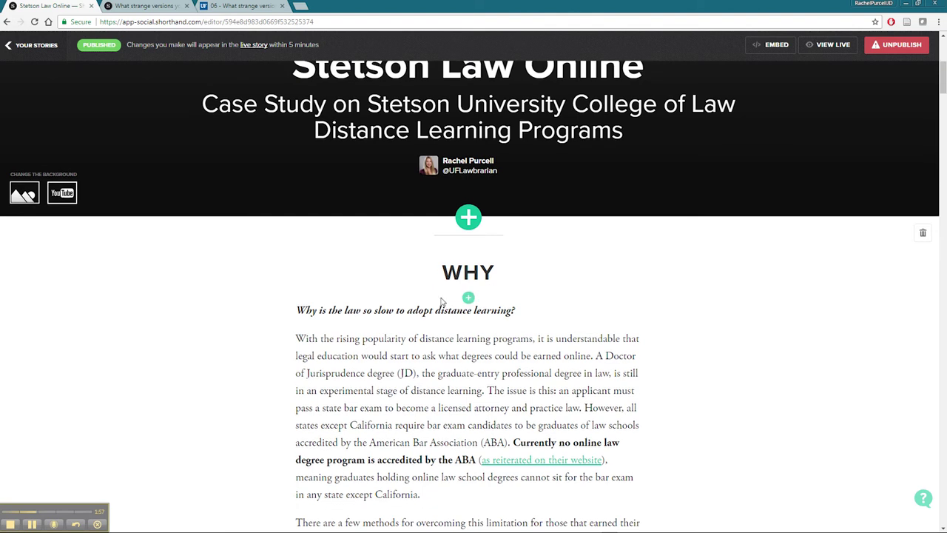
left_click(838, 46)
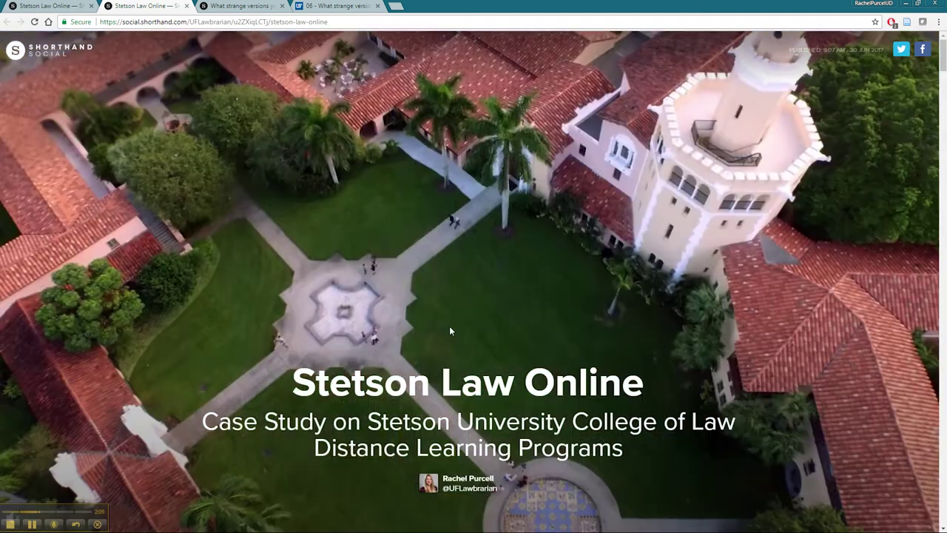
Scroll through the live Stetson Law Online story, then return to the editor tab.
scroll(449, 331, "down", 5)
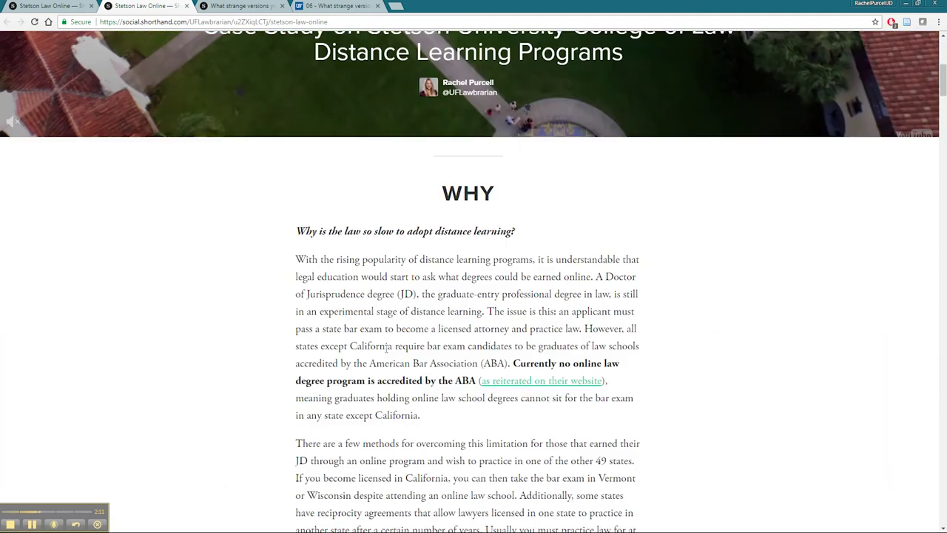
scroll(729, 264, "down", 7)
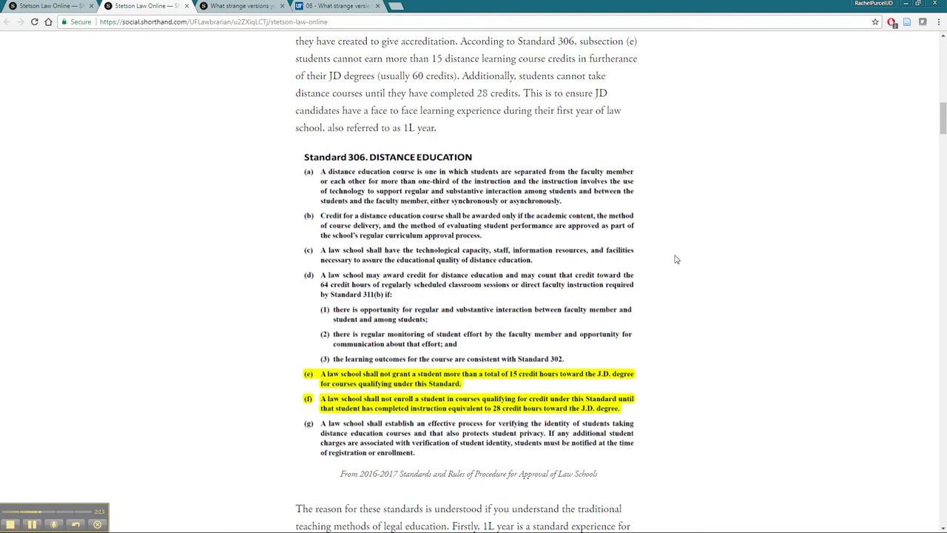
scroll(688, 270, "down", 5)
scroll(705, 283, "down", 15)
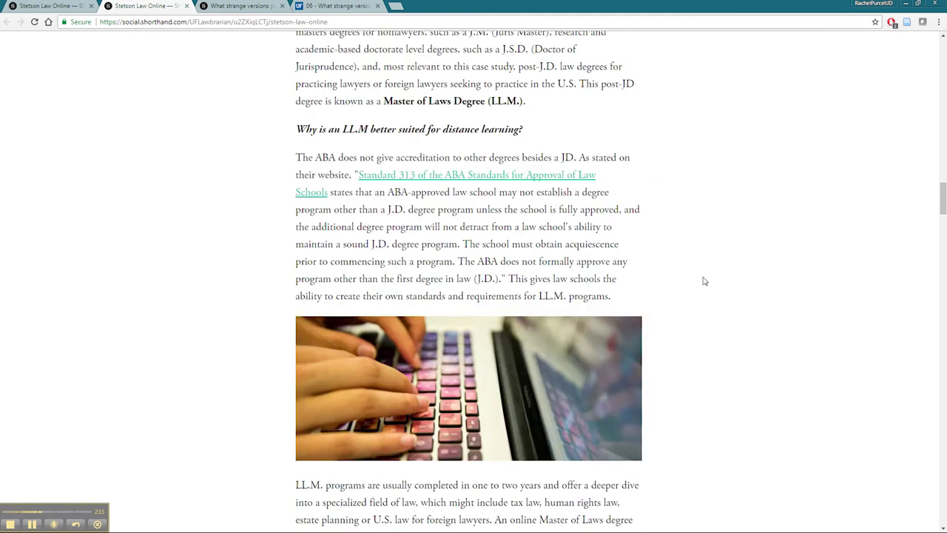
left_click_drag(942, 222, 942, 44)
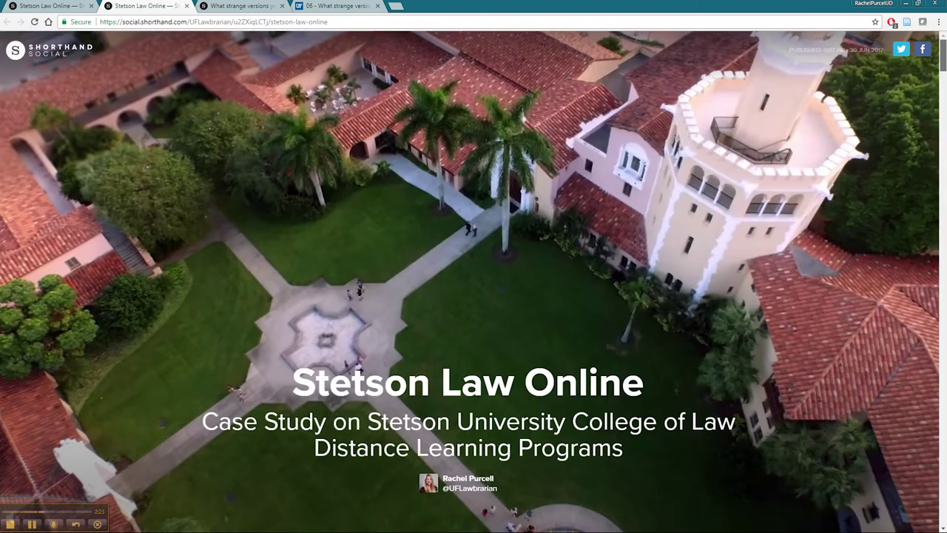
left_click(48, 6)
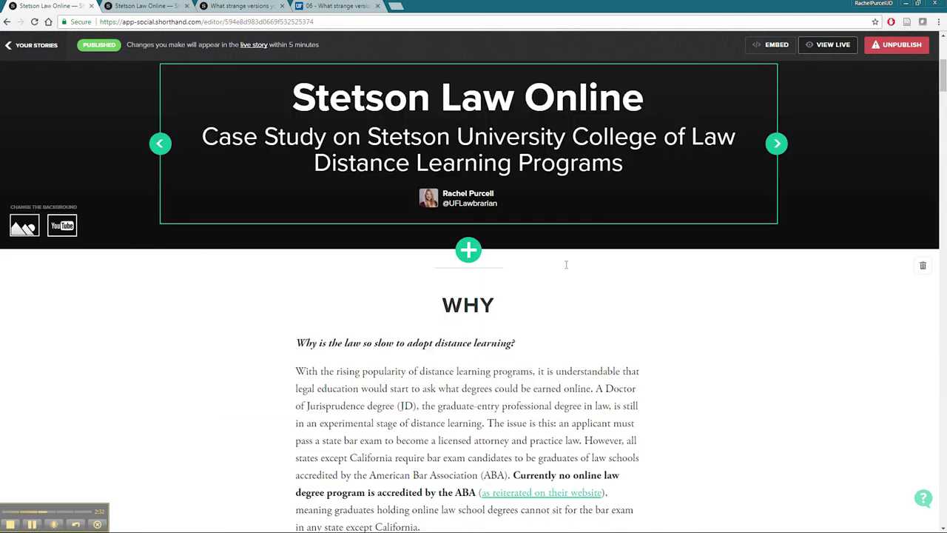
Add a text section above WHY and type 'Header' into it.
left_click(467, 219)
scroll(437, 328, "down", 1)
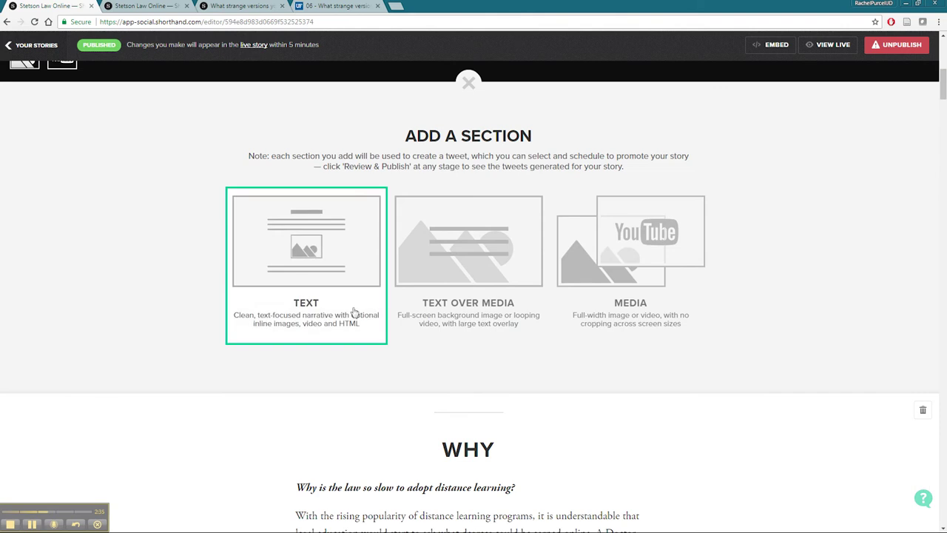
left_click(307, 244)
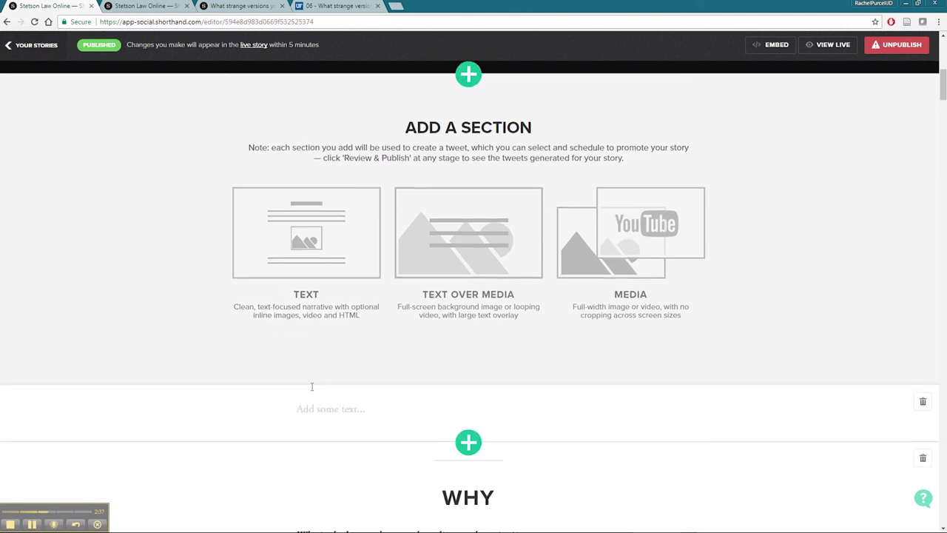
scroll(468, 381, "down", 4)
scroll(301, 177, "up", 2)
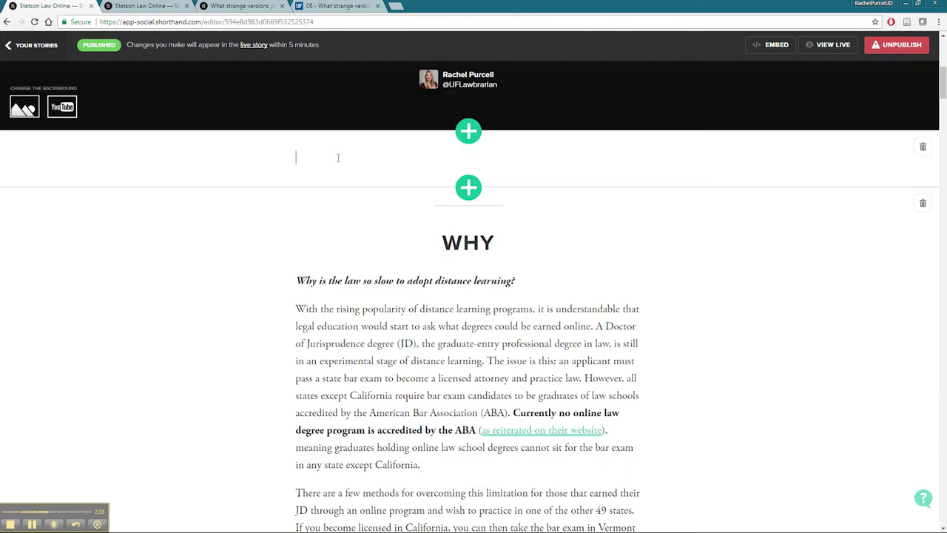
left_click(339, 160)
type("Header")
Toggle the H1 and quote styles on 'Header', then delete the word.
double_click(306, 158)
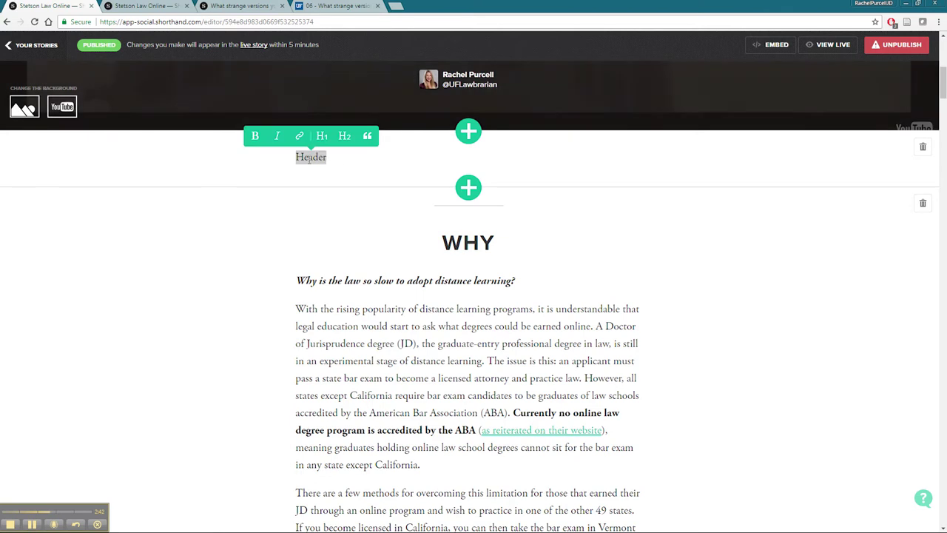
left_click(322, 135)
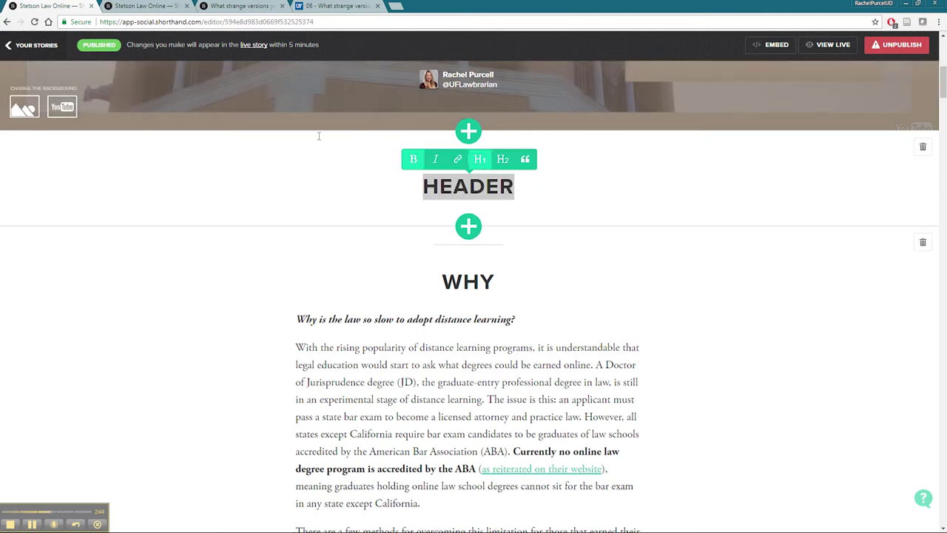
left_click(479, 166)
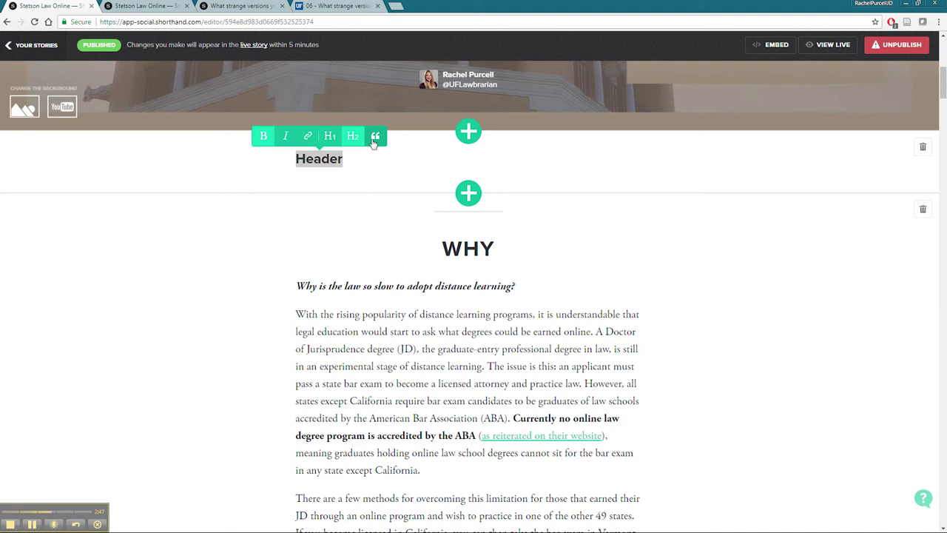
left_click(375, 137)
left_click(525, 153)
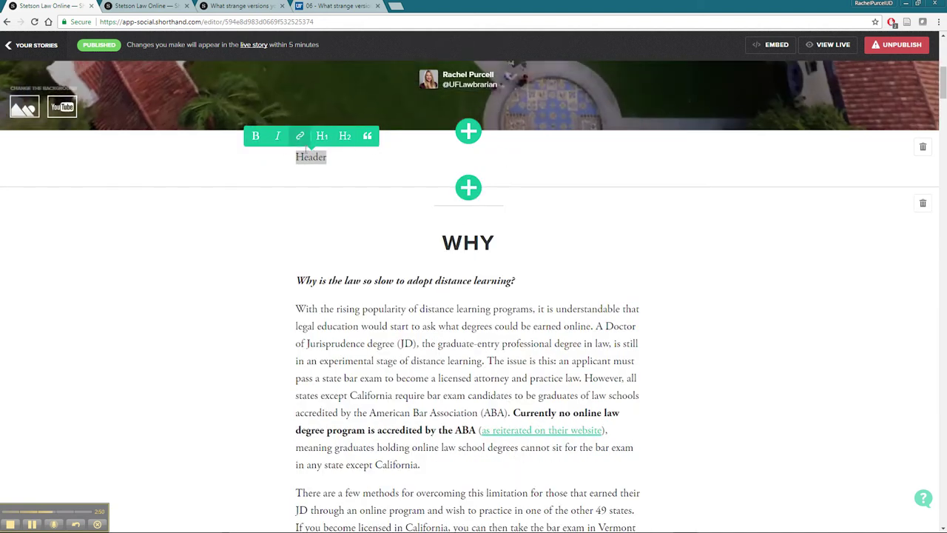
left_click(340, 159)
left_click_drag(340, 159, 289, 158)
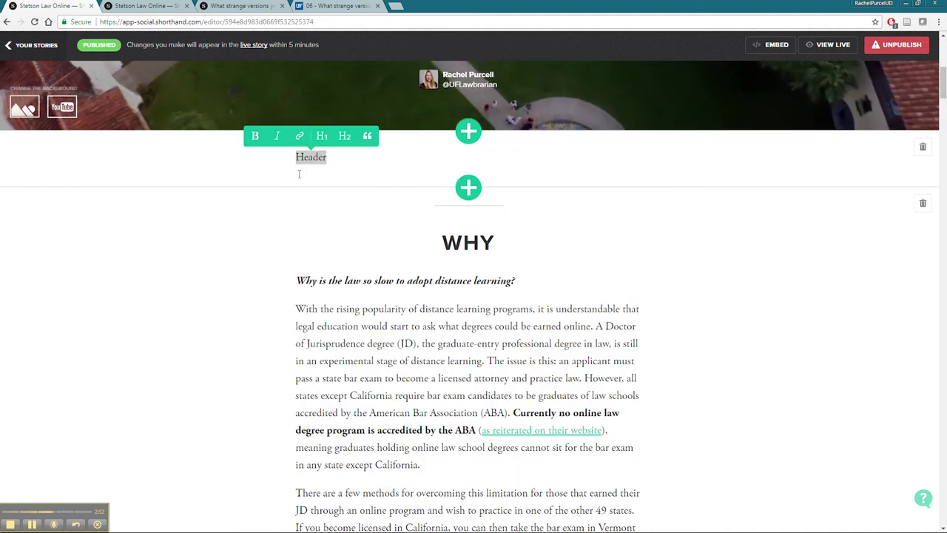
key("BackSpace")
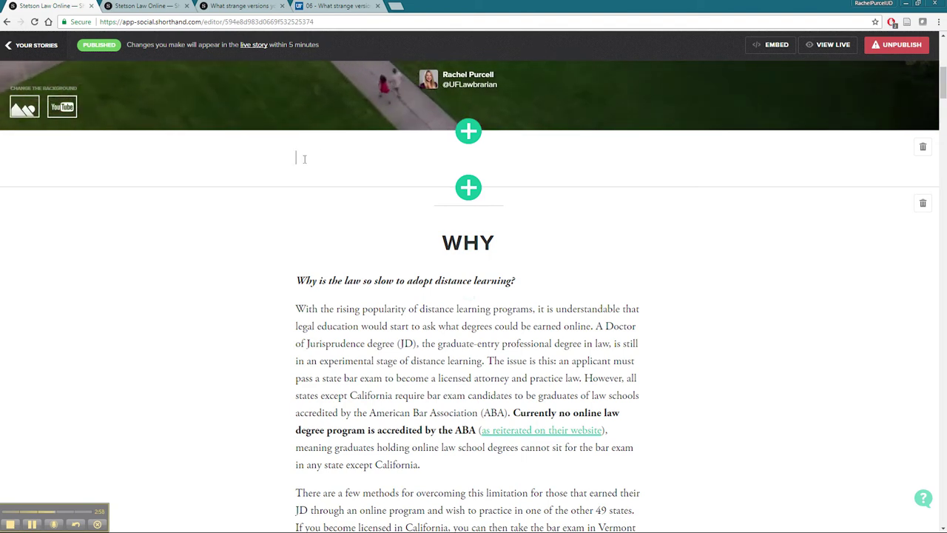
Replace the empty block with a text-over-media section, dismissing the YouTube background prompt.
left_click(922, 146)
left_click(497, 98)
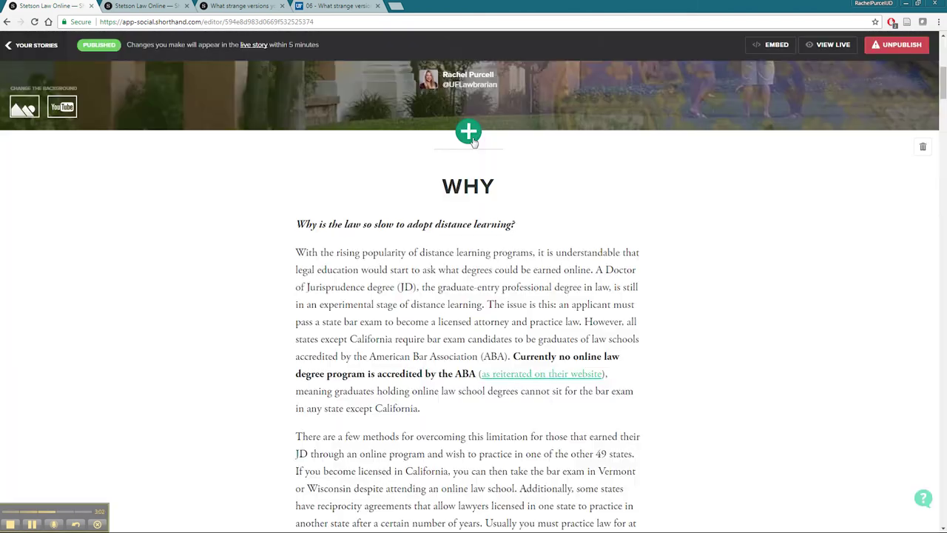
left_click(471, 131)
left_click(509, 298)
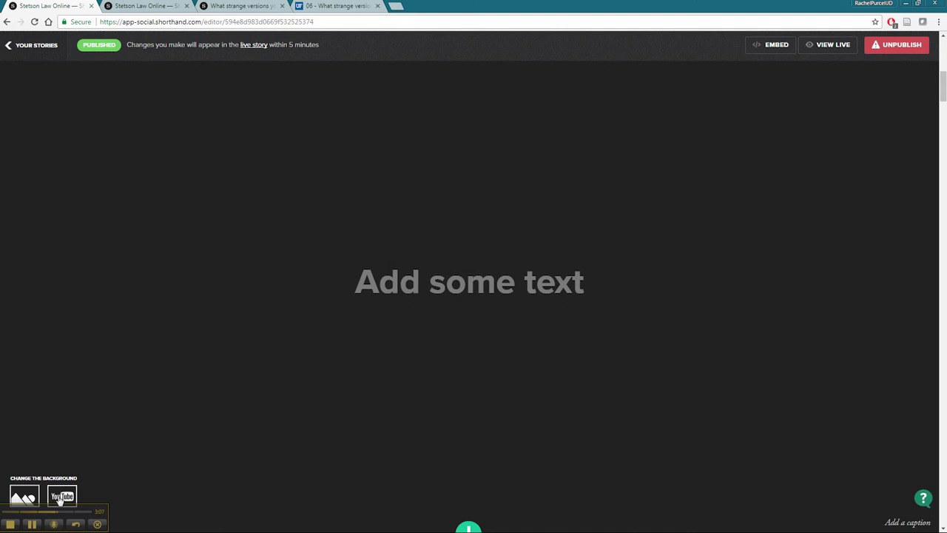
scroll(133, 454, "down", 1)
left_click(65, 448)
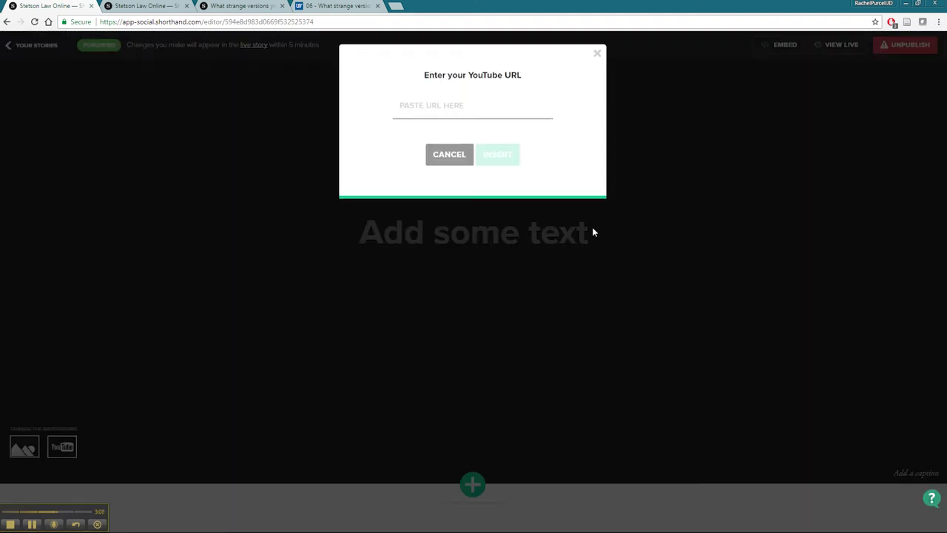
left_click(598, 55)
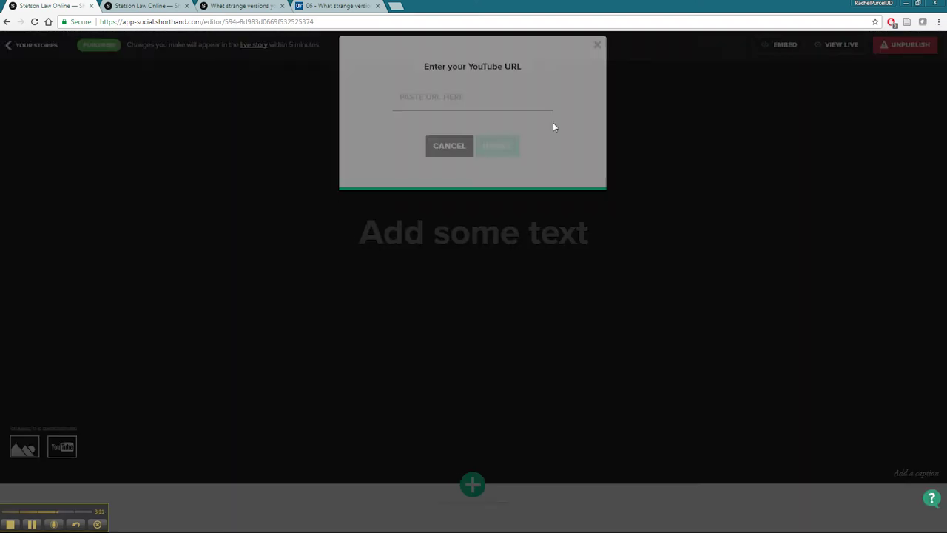
Type 'Text' as the new section's heading.
scroll(562, 167, "up", 3)
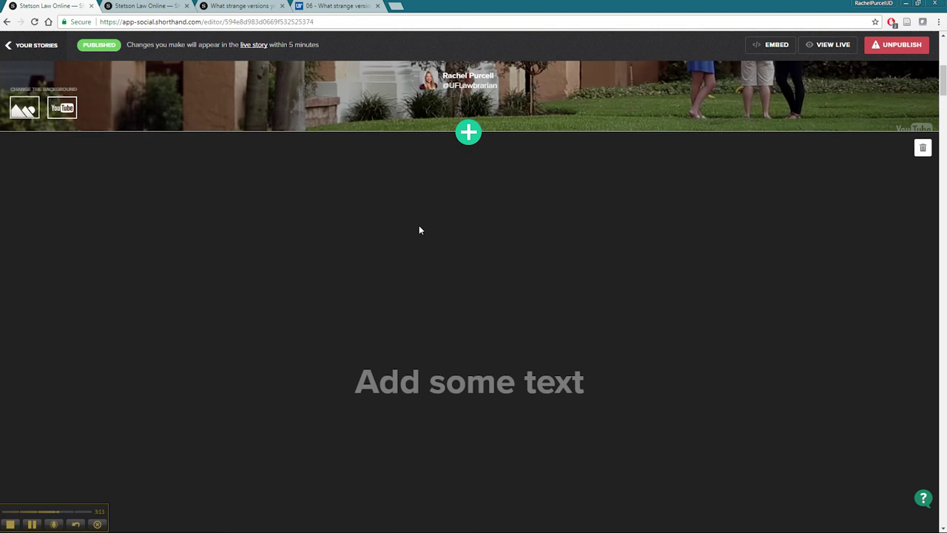
scroll(419, 228, "up", 4)
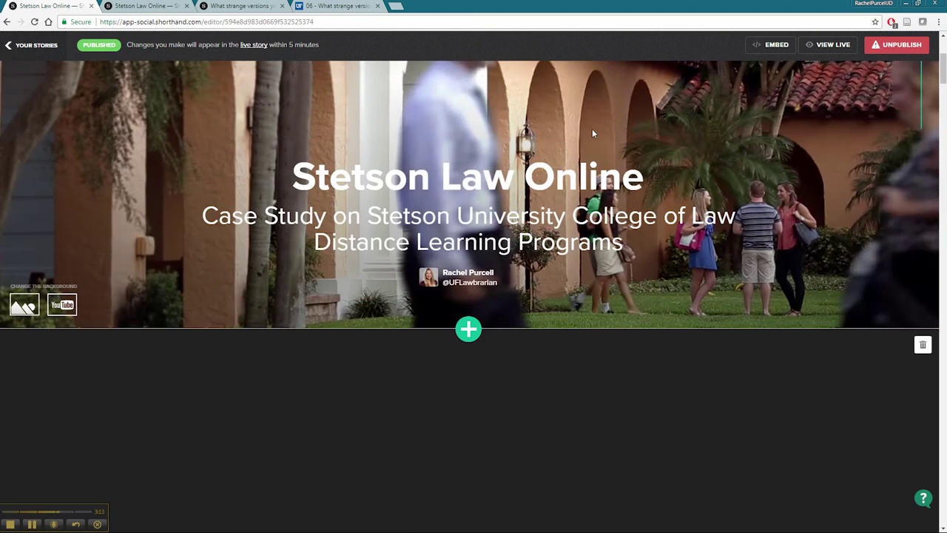
scroll(529, 91, "down", 4)
left_click(552, 176)
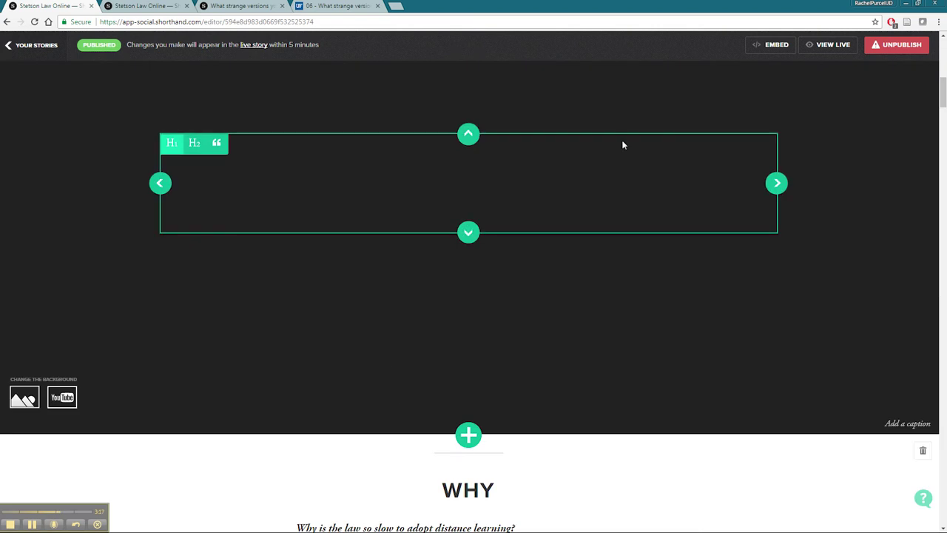
type("Text")
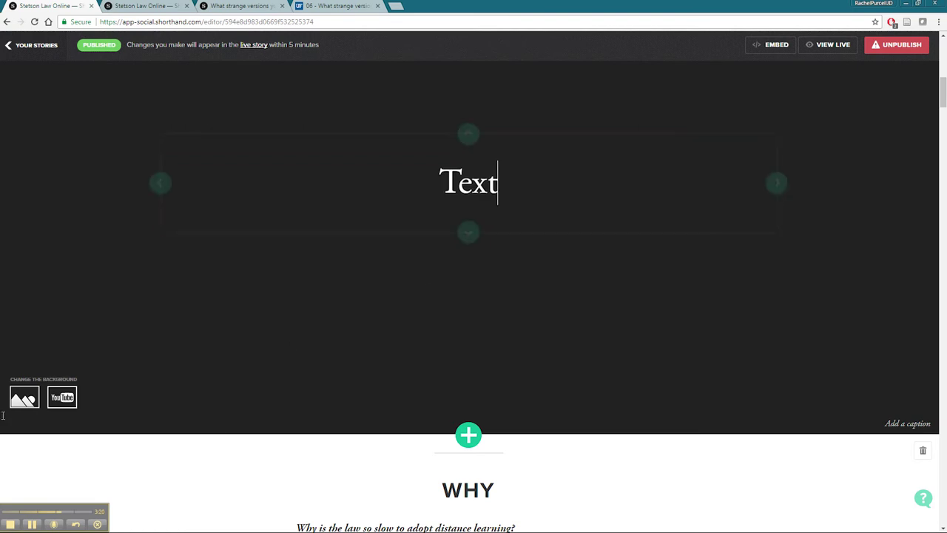
Set Law background.jpg as the section's background image.
left_click(23, 399)
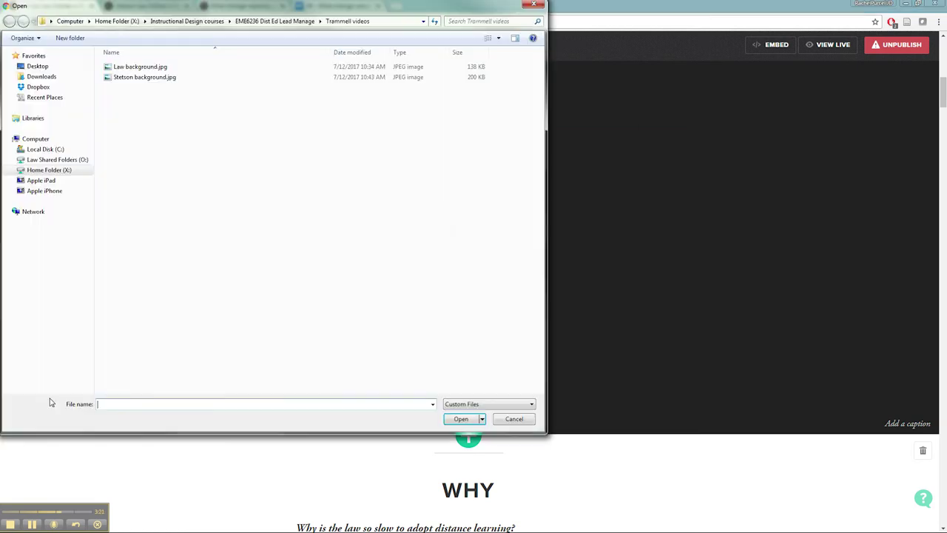
double_click(174, 68)
scroll(596, 310, "up", 4)
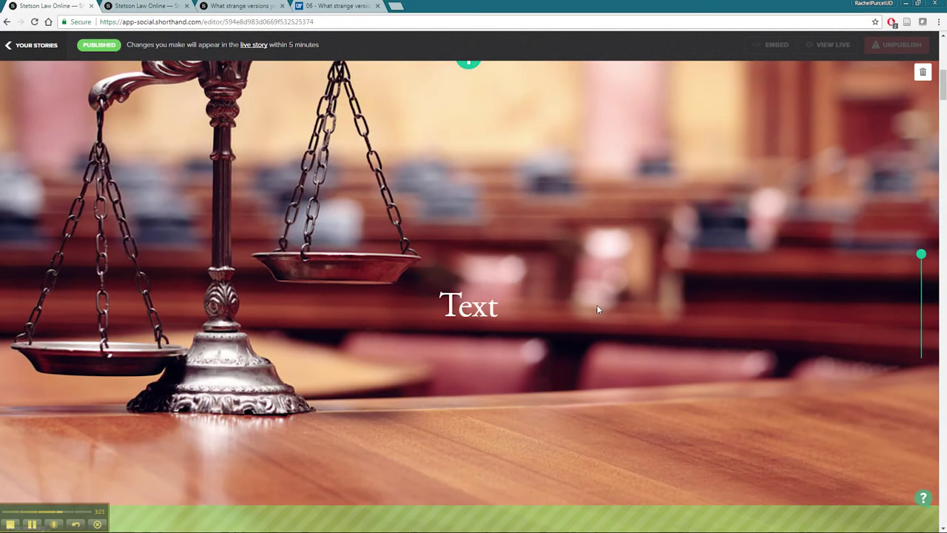
scroll(562, 311, "down", 4)
scroll(614, 292, "down", 4)
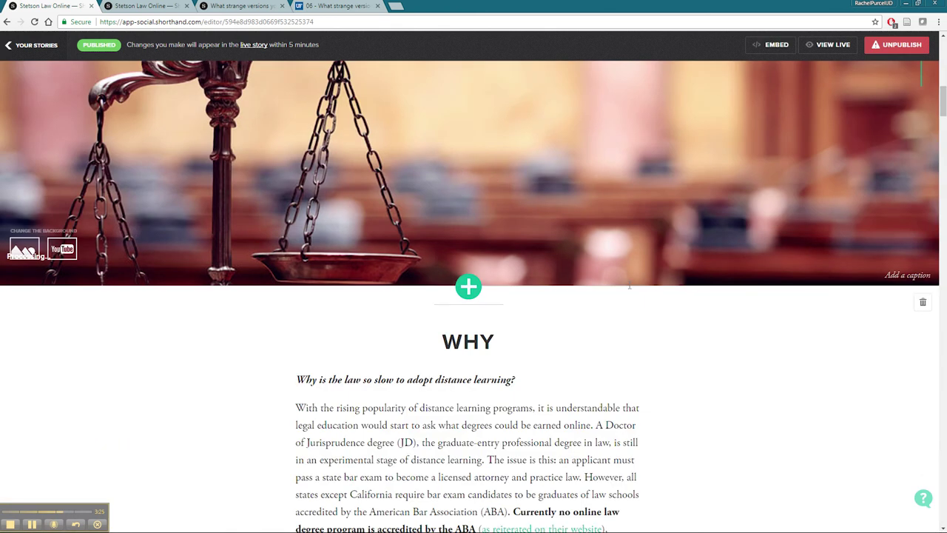
scroll(724, 285, "up", 5)
scroll(942, 196, "up", 2)
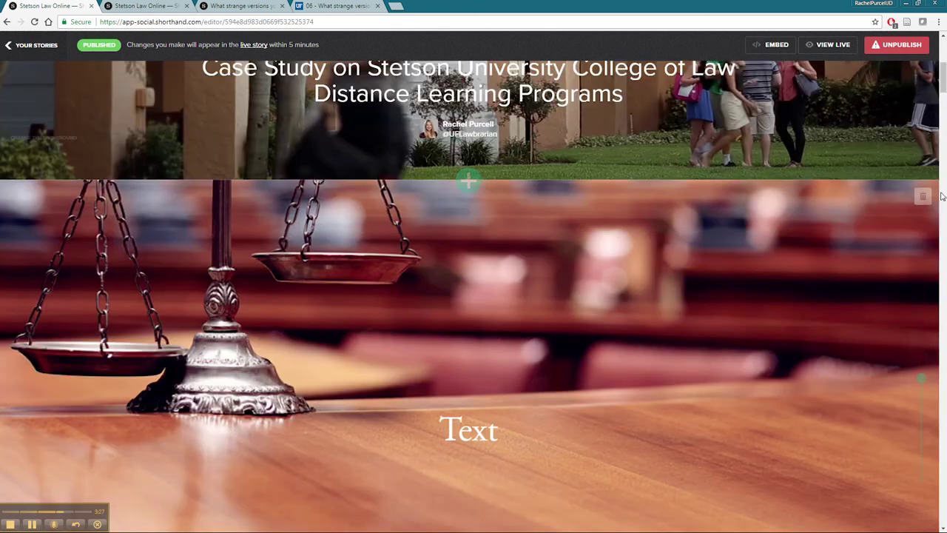
Cancel deleting the scales section and check the live story's web address.
left_click(925, 197)
left_click(864, 66)
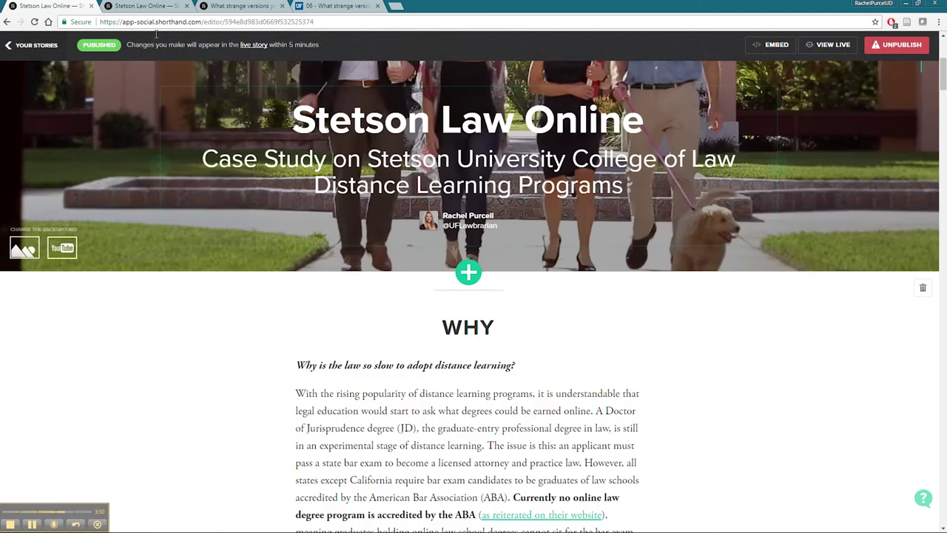
left_click(842, 45)
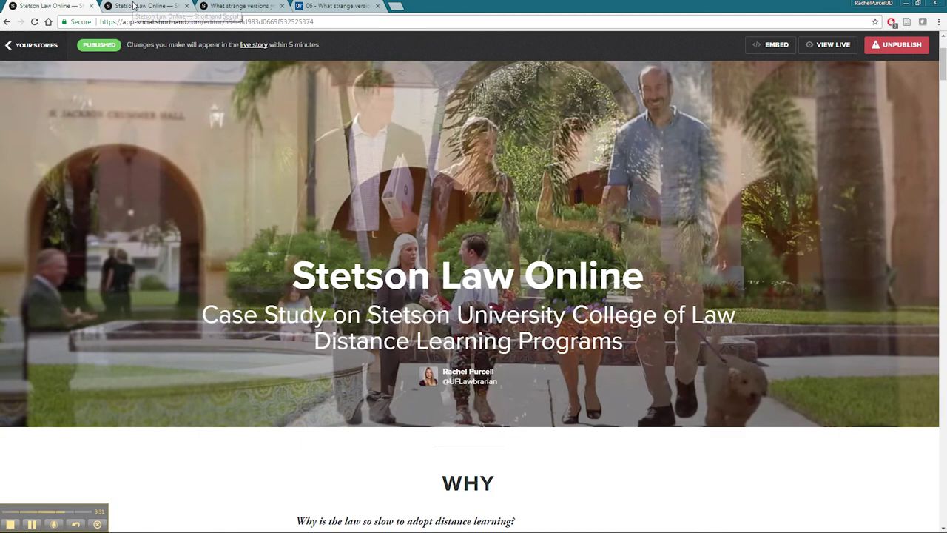
left_click(332, 22)
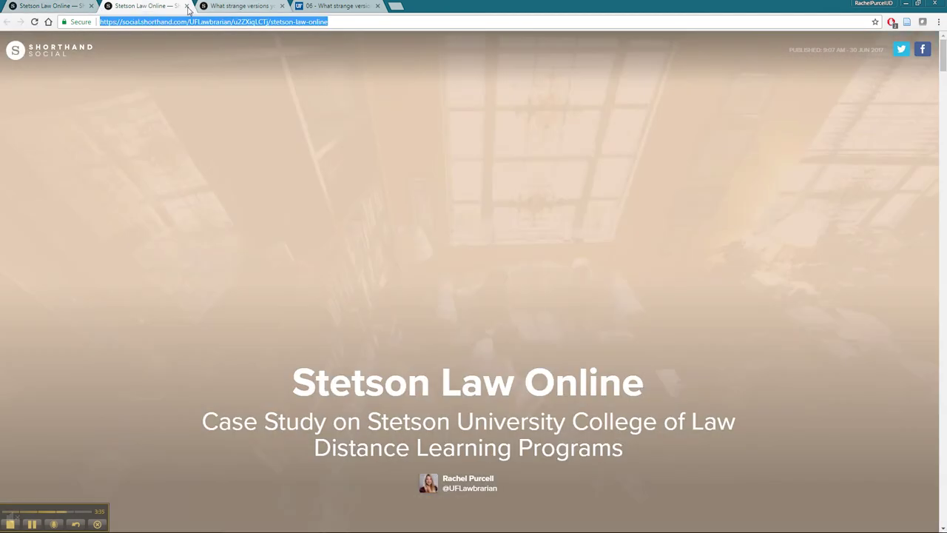
Return to the editor, go to Your Stories, and open the Shorthand Social guide.
left_click(55, 7)
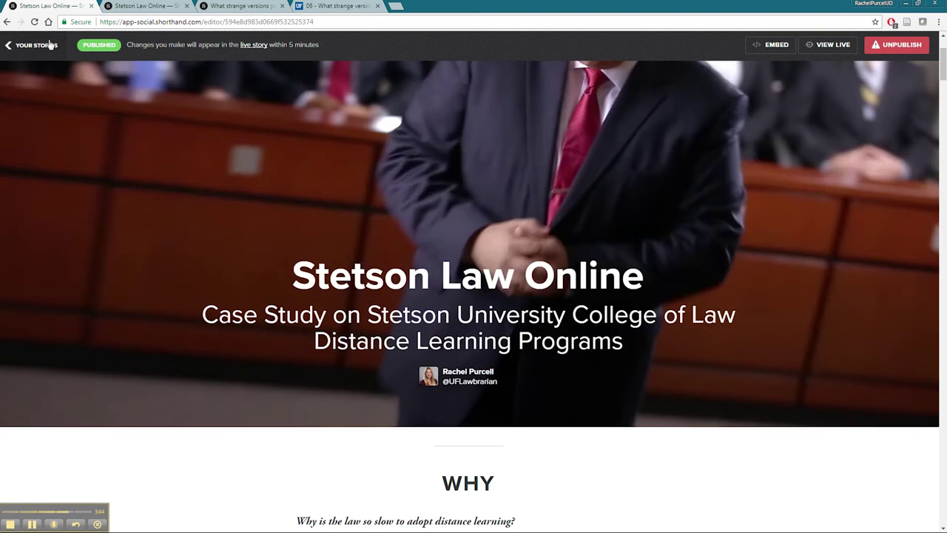
left_click(33, 45)
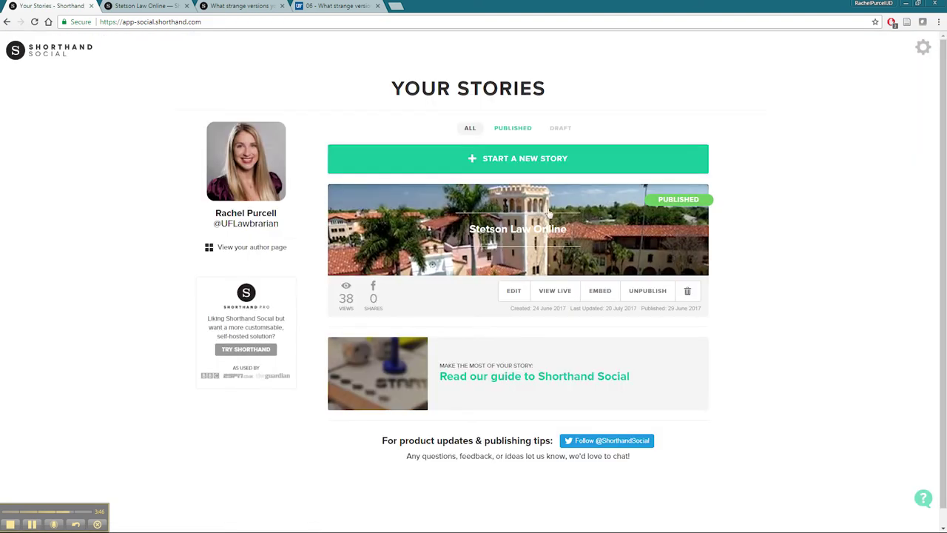
left_click(538, 376)
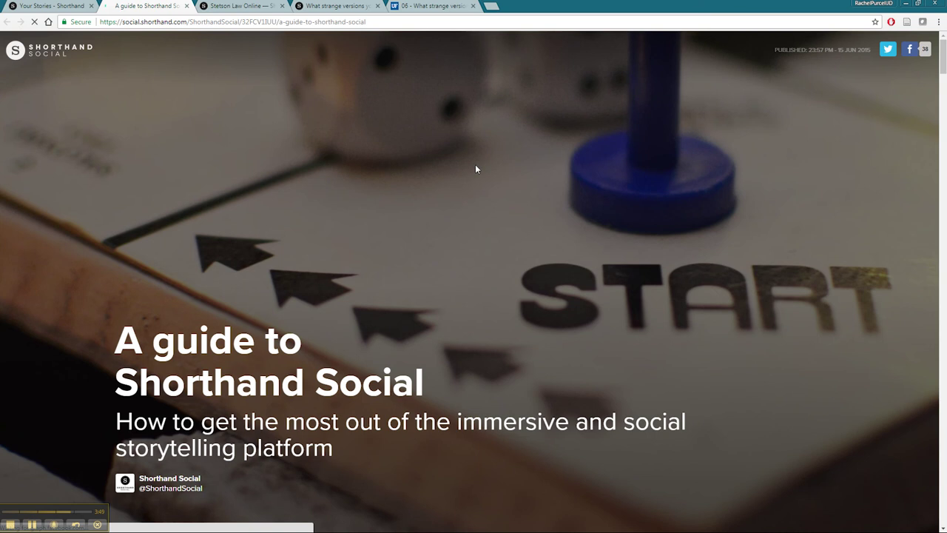
Scroll through the Shorthand Social guide, close it, and open the shorthand.com homepage.
scroll(300, 257, "down", 2)
scroll(649, 154, "down", 1)
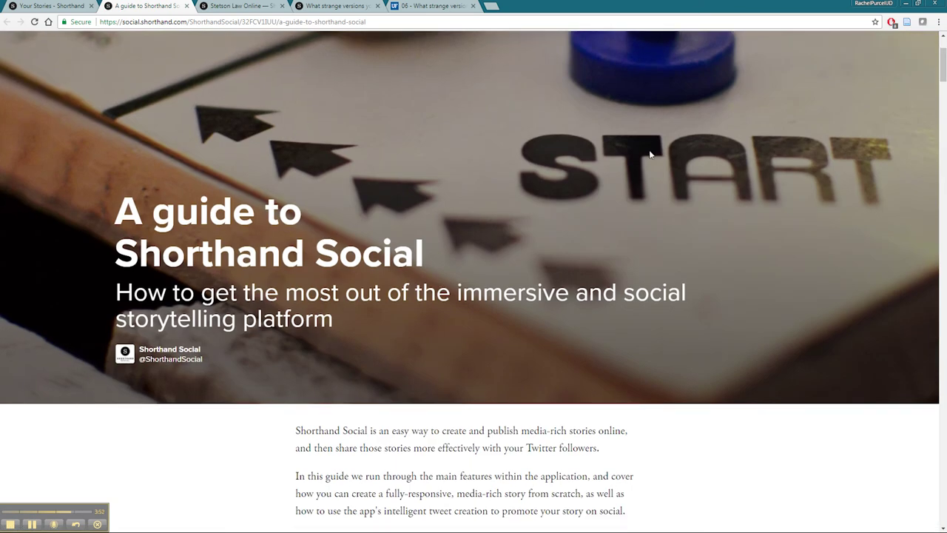
scroll(649, 153, "down", 9)
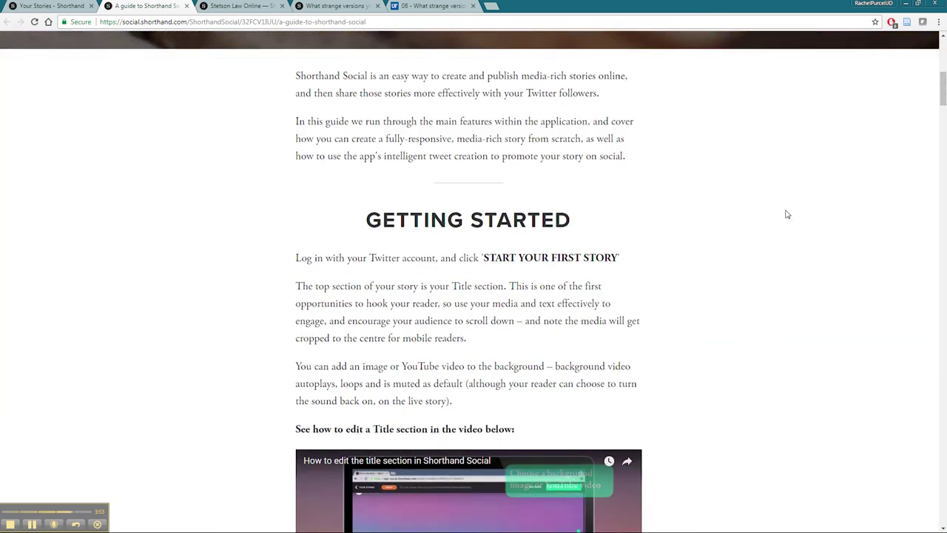
scroll(713, 288, "down", 8)
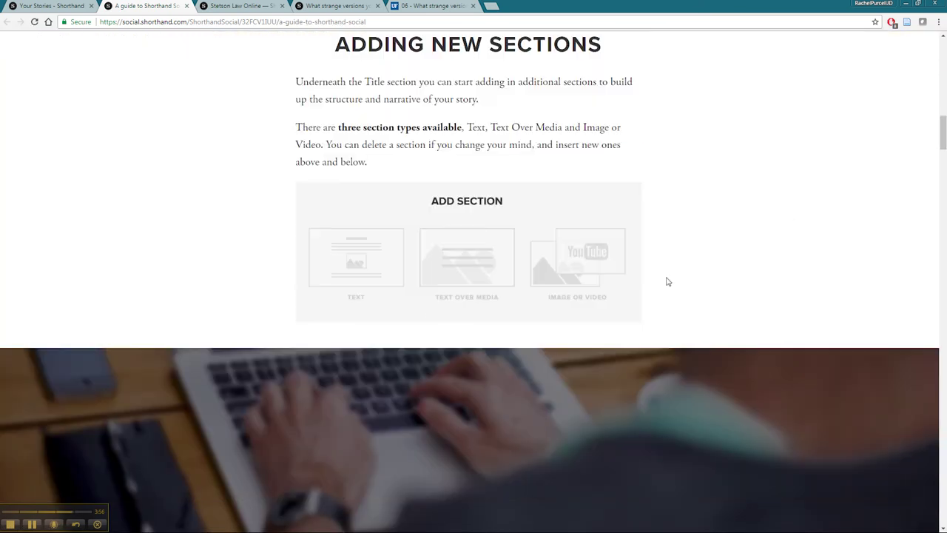
scroll(495, 265, "down", 6)
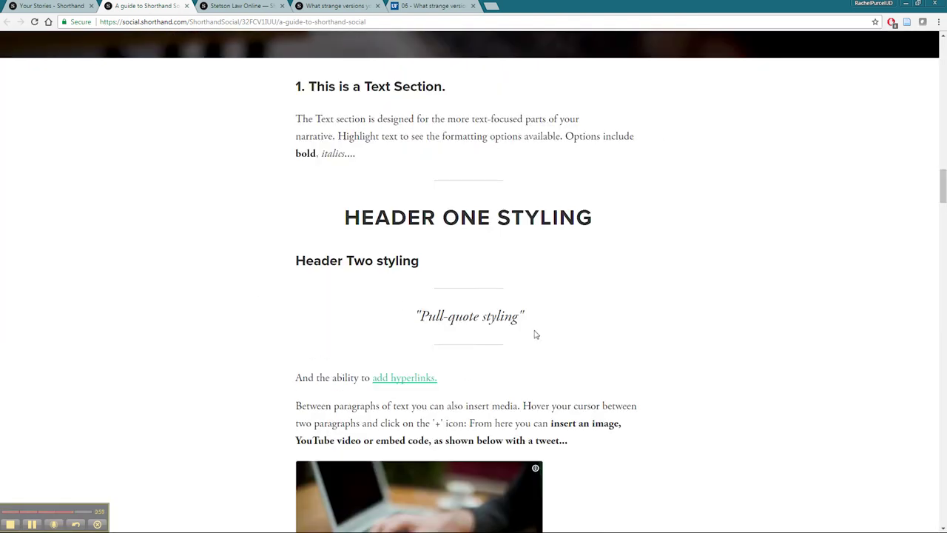
scroll(679, 306, "down", 6)
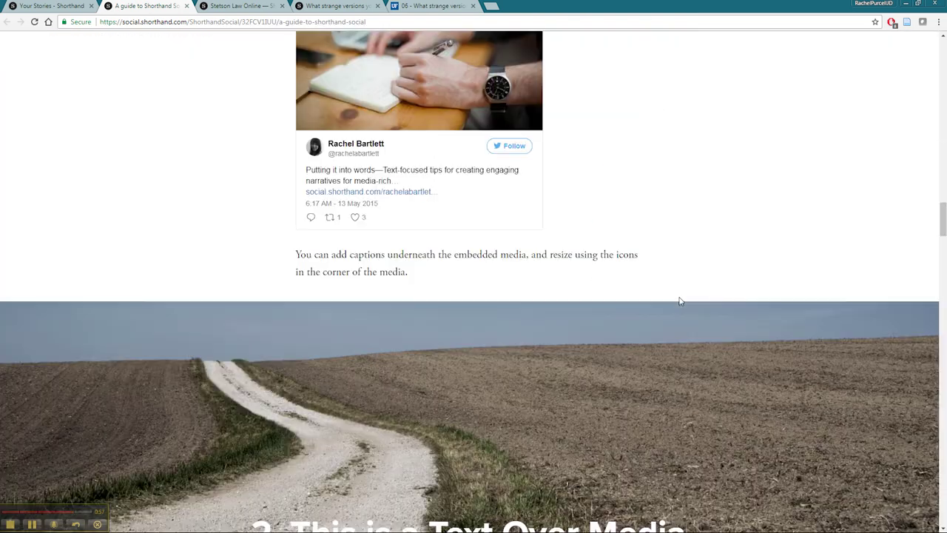
scroll(140, 163, "up", 12)
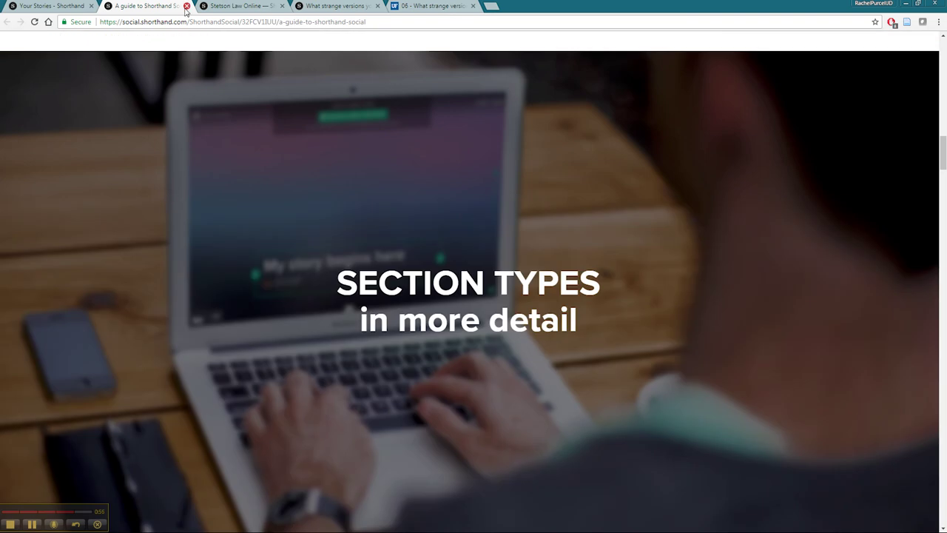
left_click(186, 6)
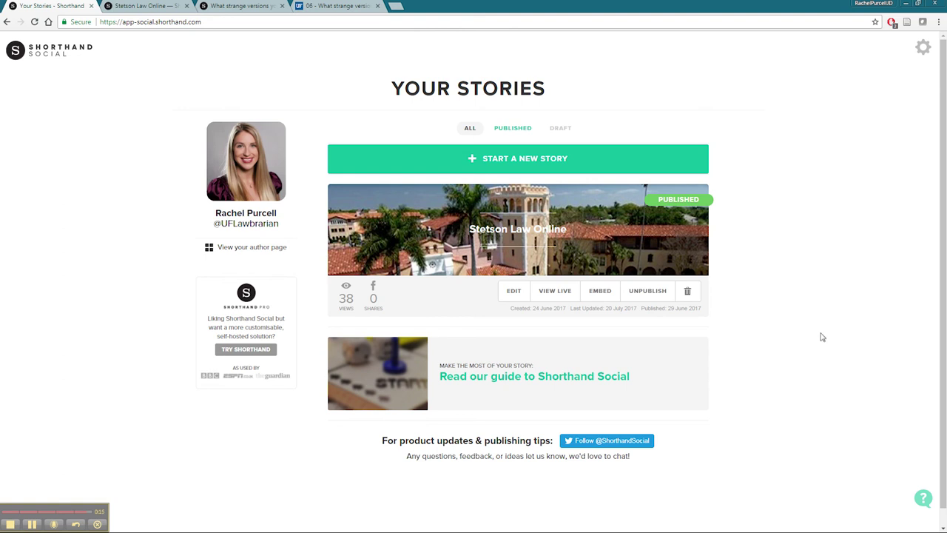
left_click(239, 354)
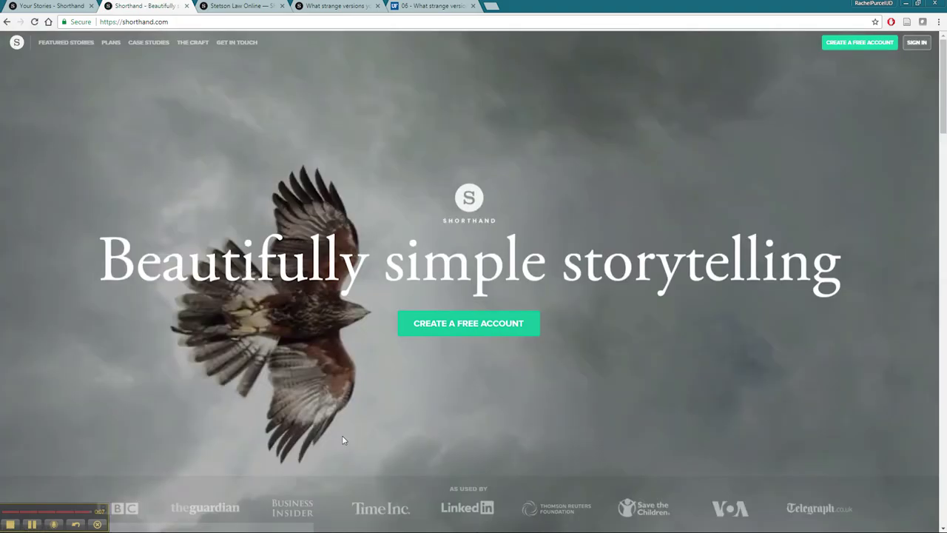